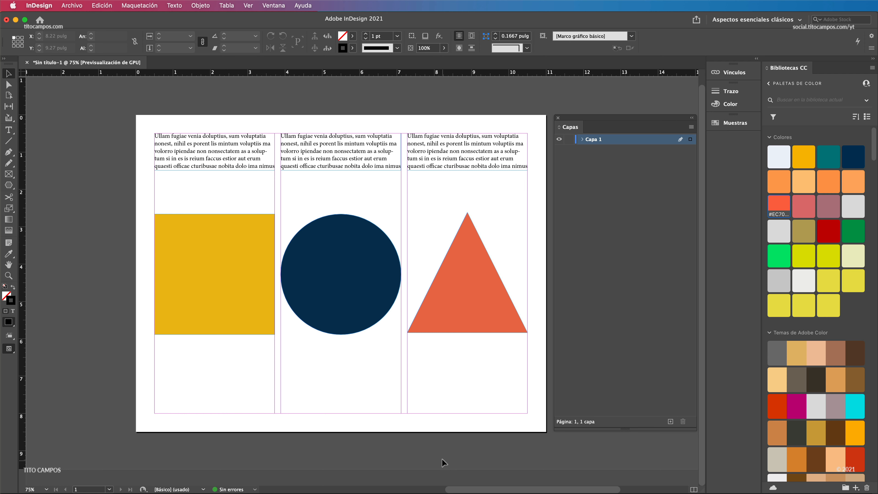
pyautogui.click(274, 6)
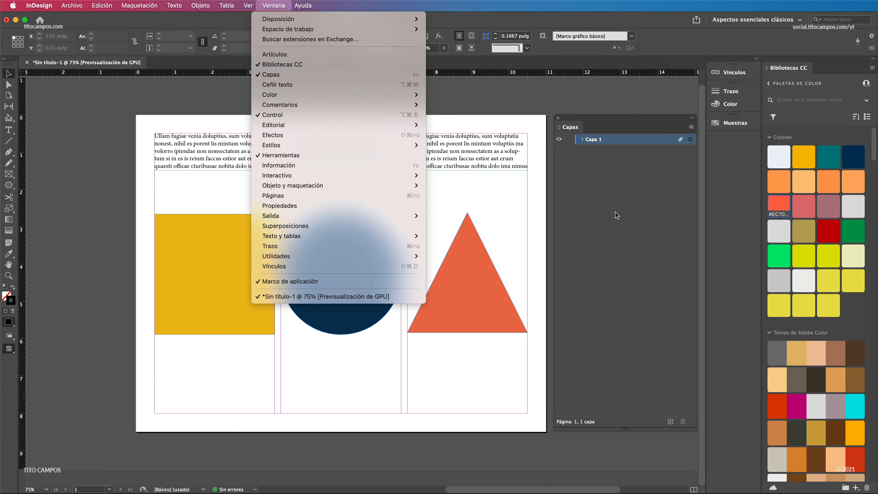
pyautogui.click(617, 207)
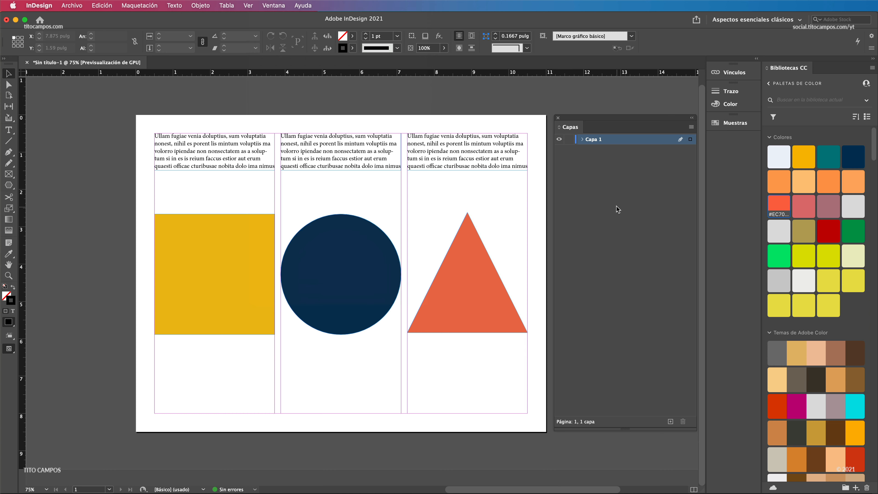
# Select all objects on the page, hide the layer Capa 1 and show it again.
pyautogui.moveTo(489, 377); pyautogui.dragTo(223, 159)
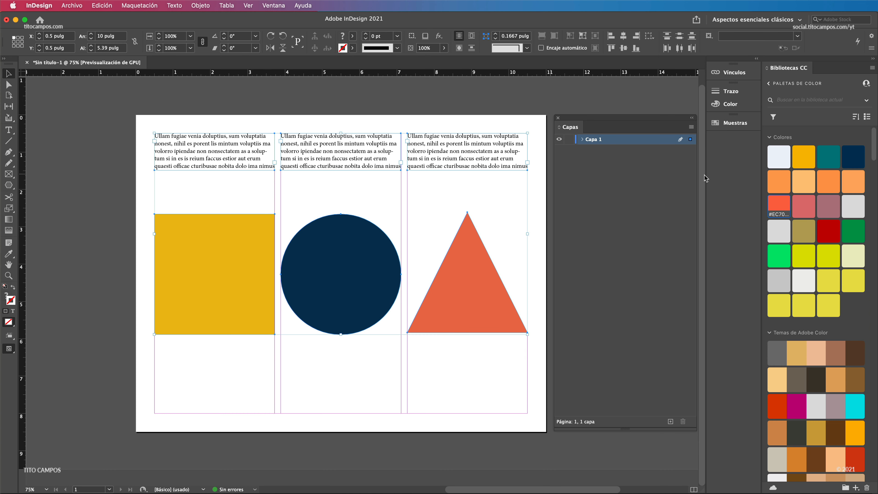
pyautogui.click(591, 158)
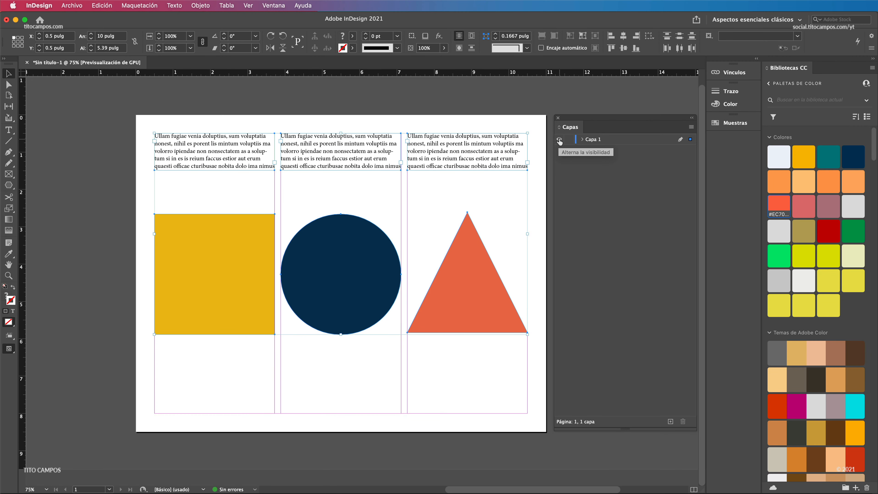
pyautogui.click(560, 139)
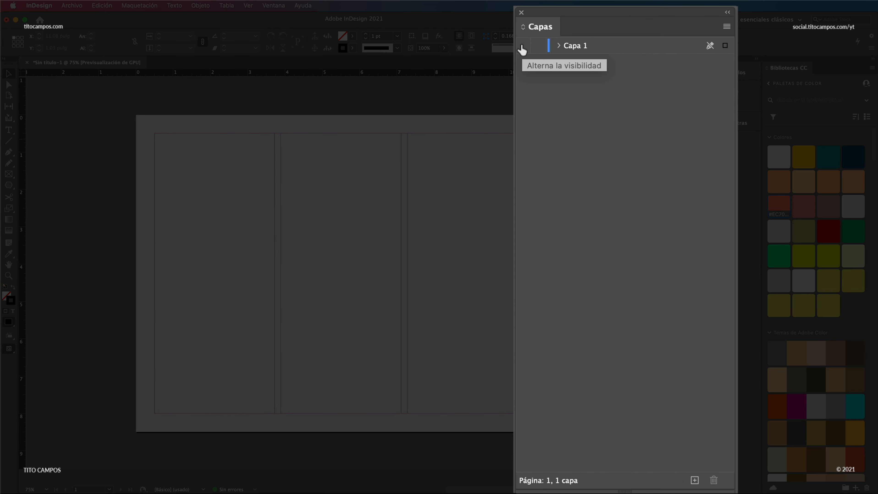
pyautogui.click(523, 48)
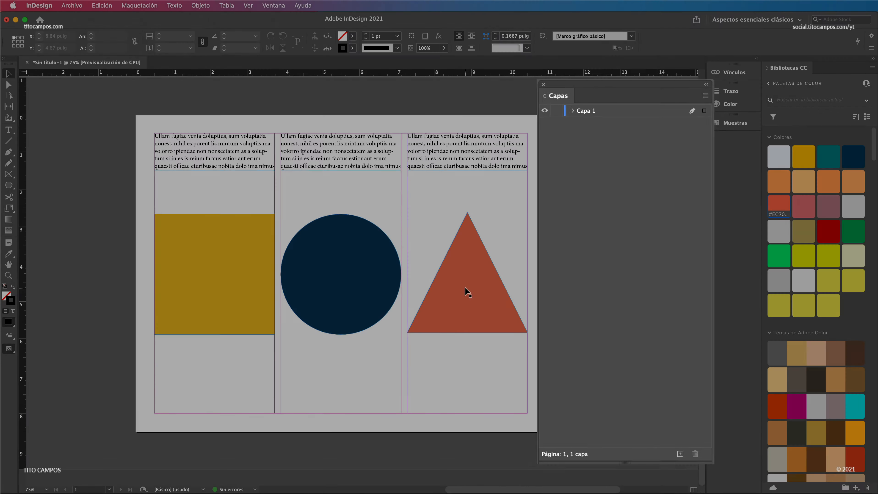
# Try moving the triangle, circle, square and middle text frame freely, and undo all four moves.
pyautogui.moveTo(468, 295); pyautogui.dragTo(473, 256)
pyautogui.moveTo(390, 277); pyautogui.dragTo(403, 315)
pyautogui.moveTo(265, 283); pyautogui.dragTo(271, 259)
pyautogui.moveTo(357, 159); pyautogui.dragTo(360, 195)
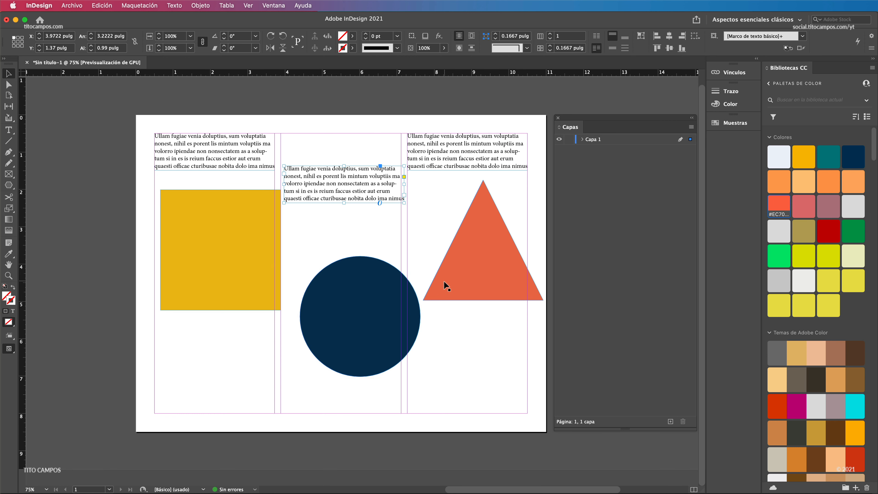
pyautogui.press('super+z')
pyautogui.press('super+z')
pyautogui.press('super+z')
pyautogui.press('super+z')
# Lock the layer Capa 1, try to select objects on it, and unlock the layer again.
pyautogui.click(568, 139)
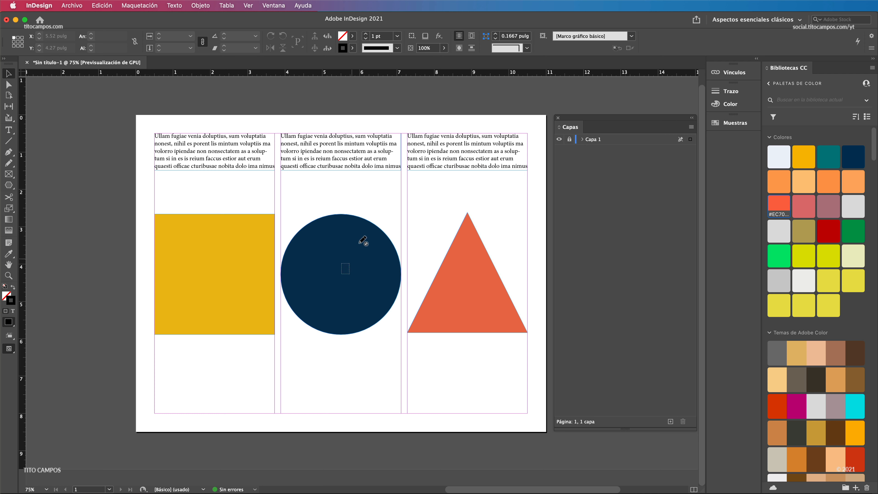
pyautogui.moveTo(306, 163); pyautogui.dragTo(346, 173)
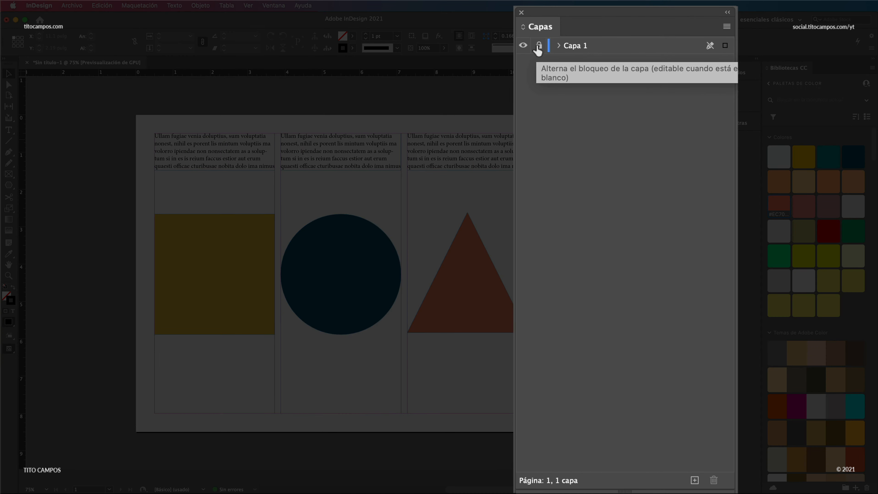
pyautogui.click(538, 46)
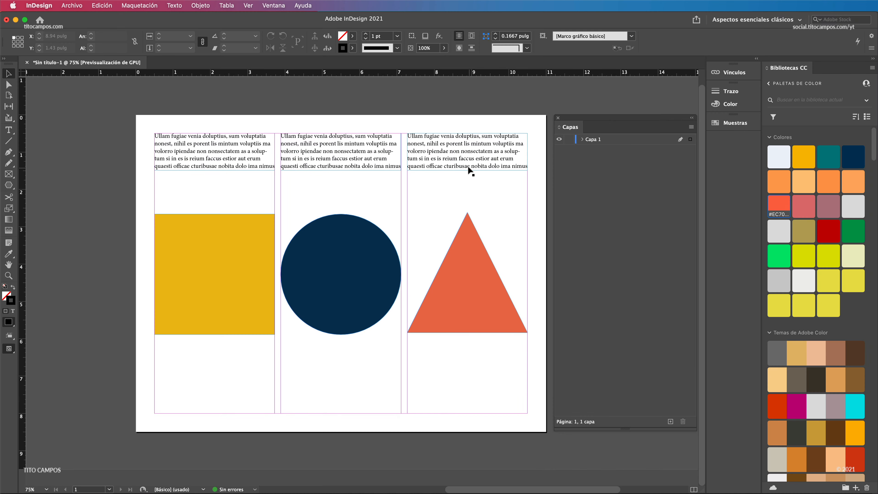
# Select the third column's text frame, the triangle, circle, square and first column's text frame in turn to check their layer.
pyautogui.click(466, 165)
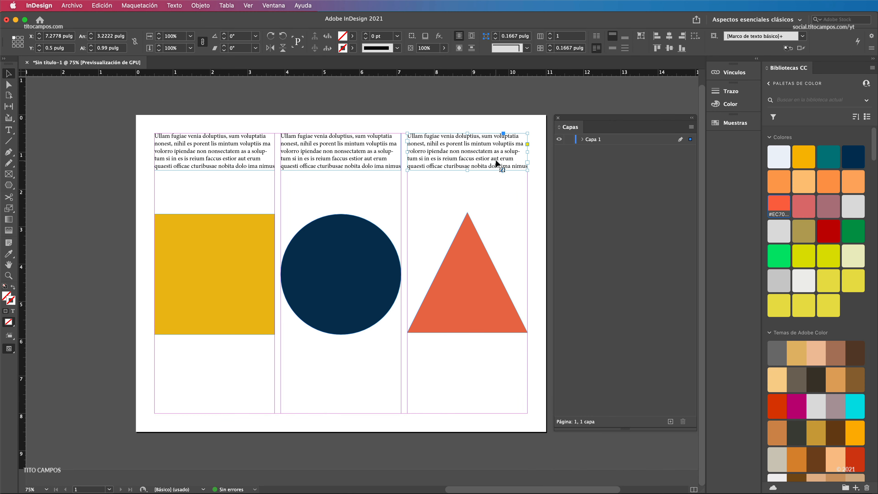
pyautogui.click(470, 263)
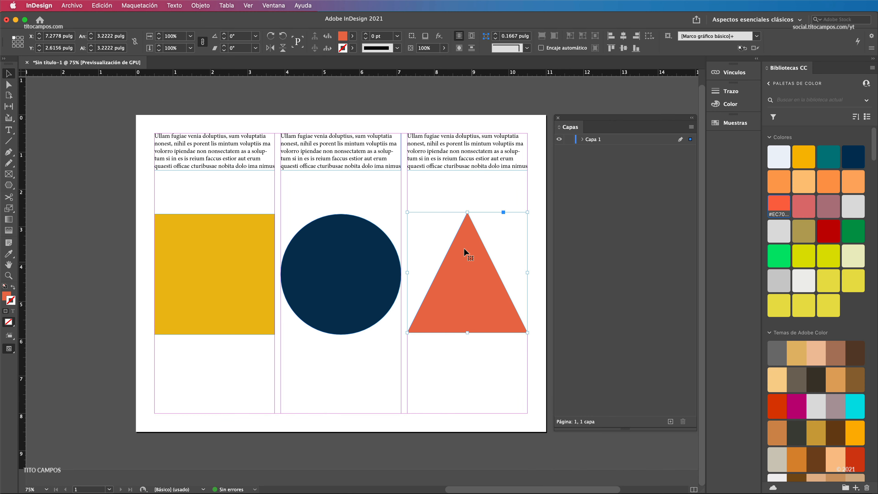
pyautogui.click(348, 262)
pyautogui.click(251, 206)
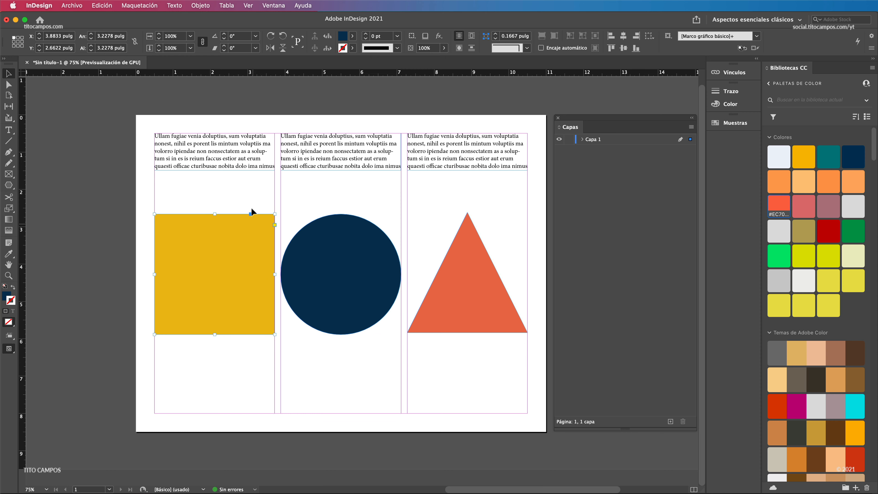
pyautogui.click(253, 167)
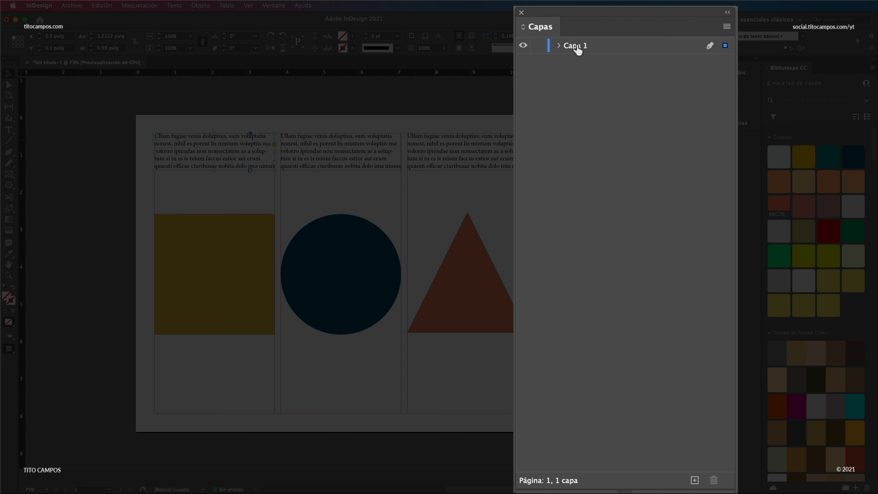
# Open the layer options of Capa 1 and enter Formas as the layer name.
pyautogui.click(570, 53)
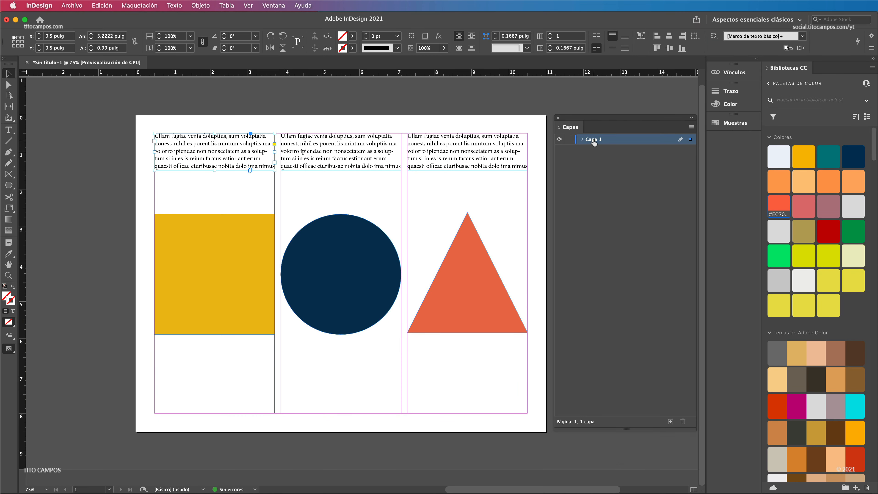
pyautogui.doubleClick(593, 140)
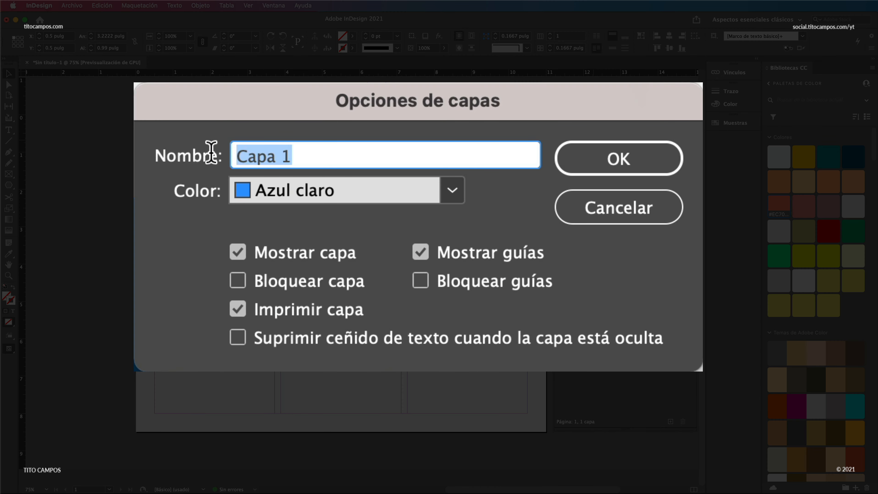
pyautogui.write('Form')
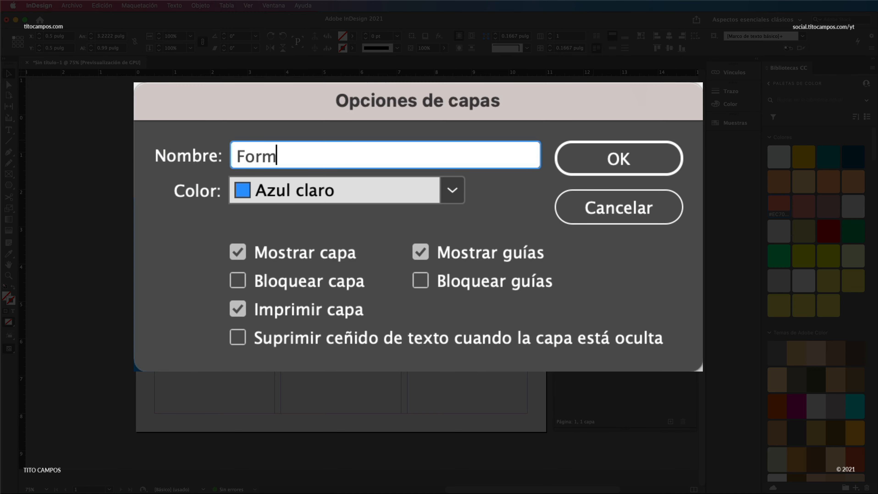
pyautogui.write('as')
# Try Rojo as the layer color and set it back to Azul claro.
pyautogui.click(304, 184)
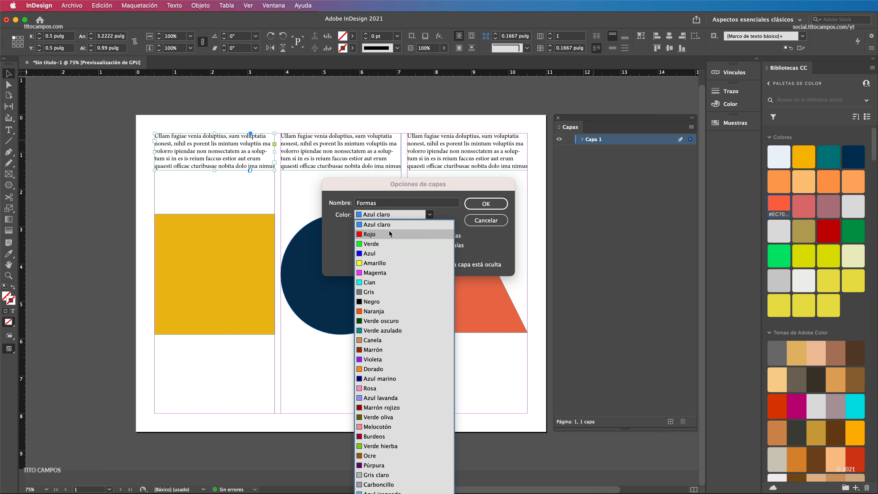
pyautogui.click(385, 238)
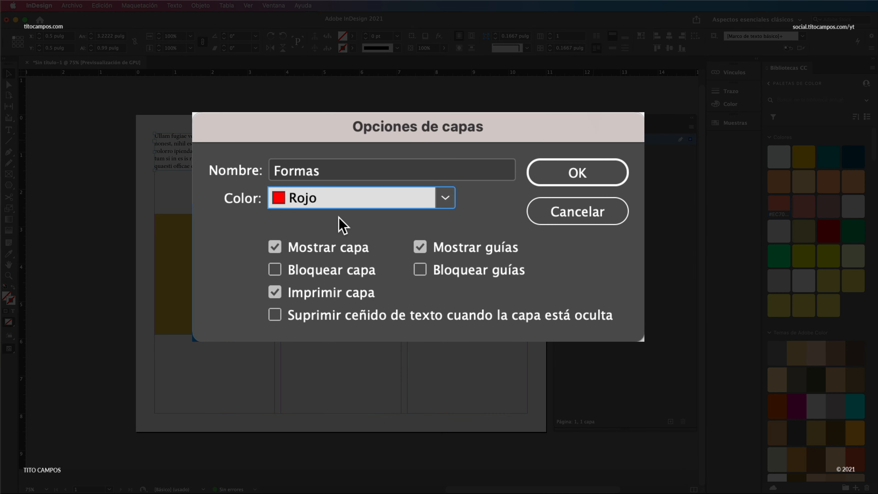
pyautogui.click(329, 198)
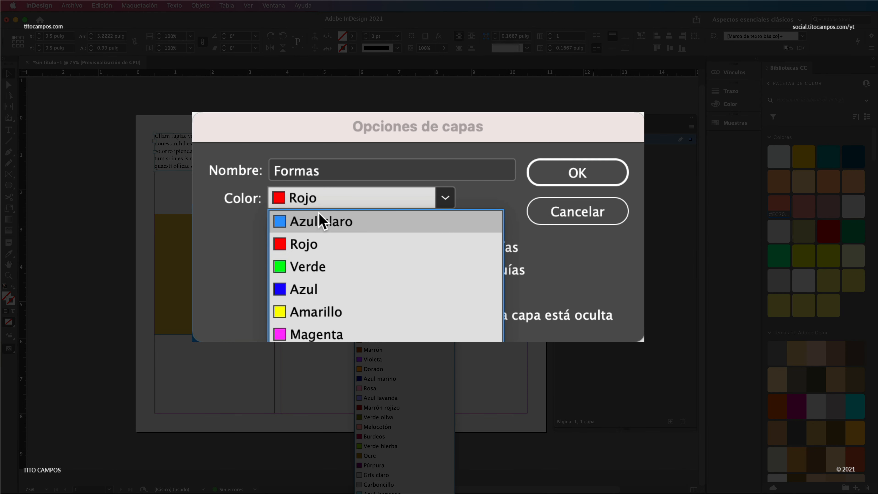
pyautogui.click(322, 221)
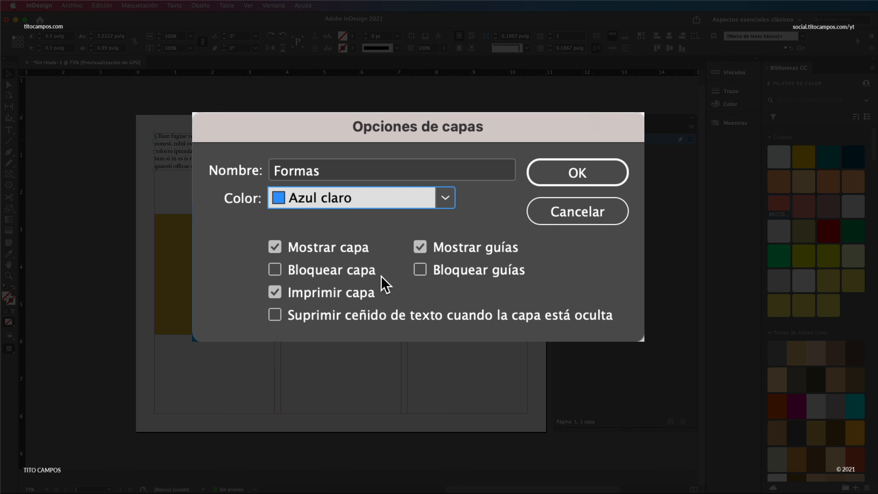
# Try the layer and guide locking options, leave both off, confirm the layer options and deselect everything.
pyautogui.click(308, 270)
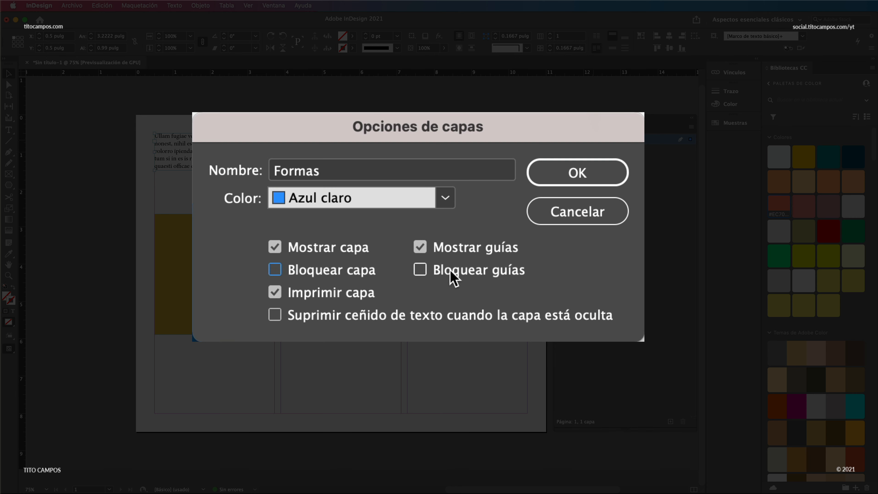
pyautogui.click(453, 278)
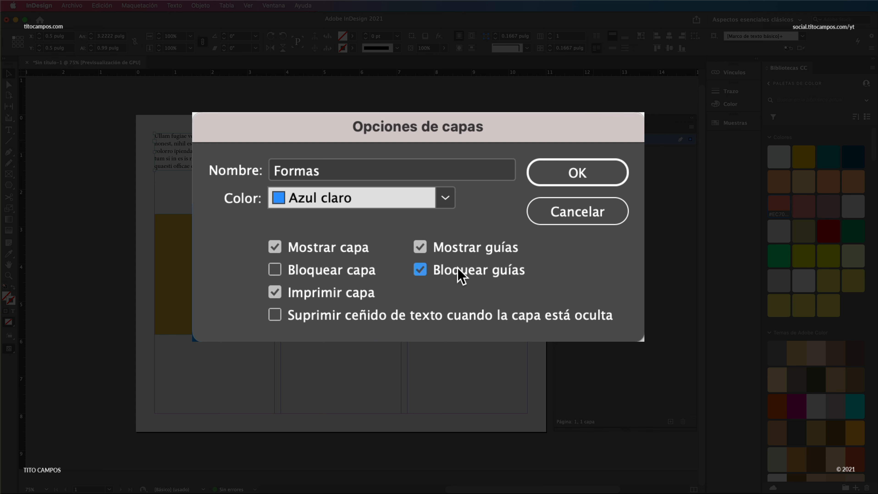
pyautogui.click(456, 271)
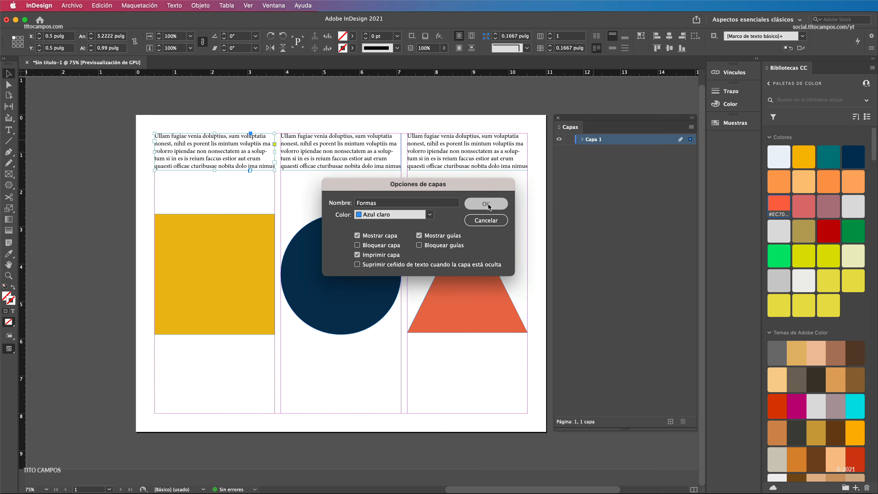
pyautogui.click(535, 188)
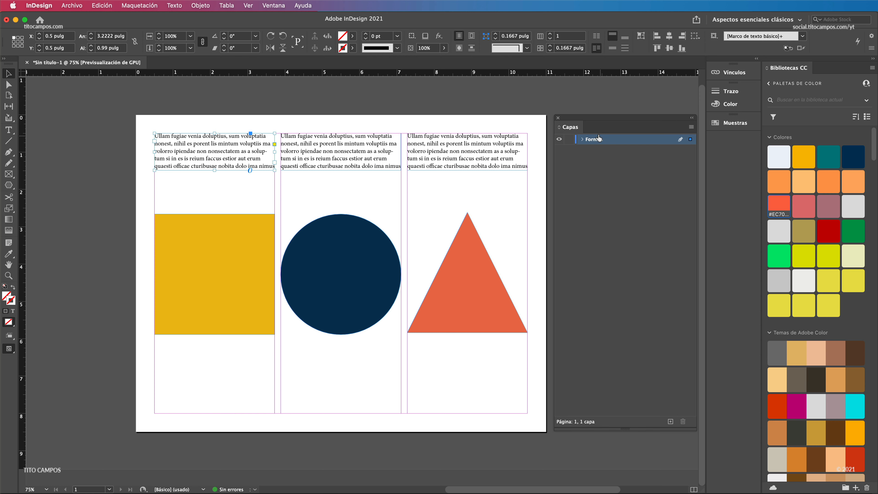
pyautogui.press('super+shift+a')
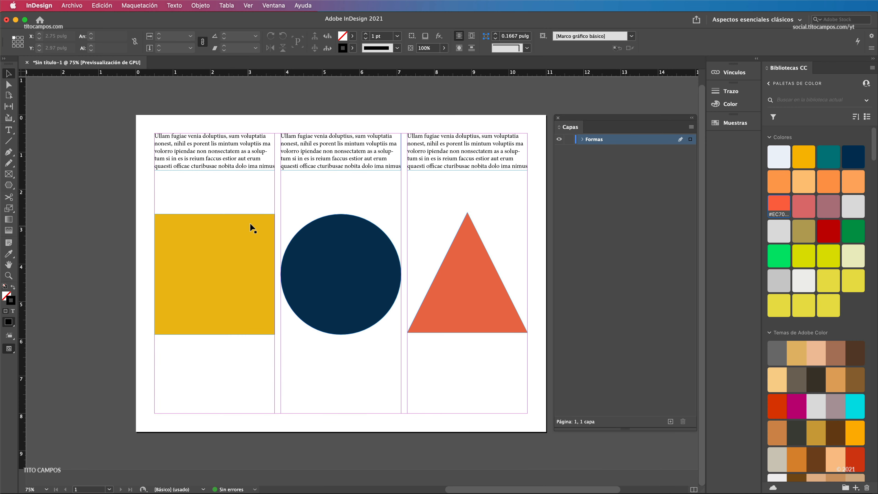
# Create a new layer above Formas and name it Textos.
pyautogui.click(250, 229)
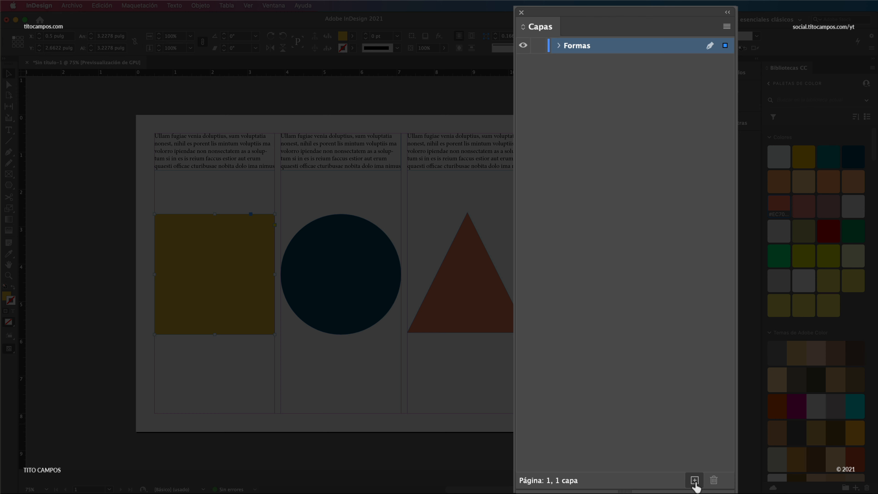
pyautogui.click(695, 481)
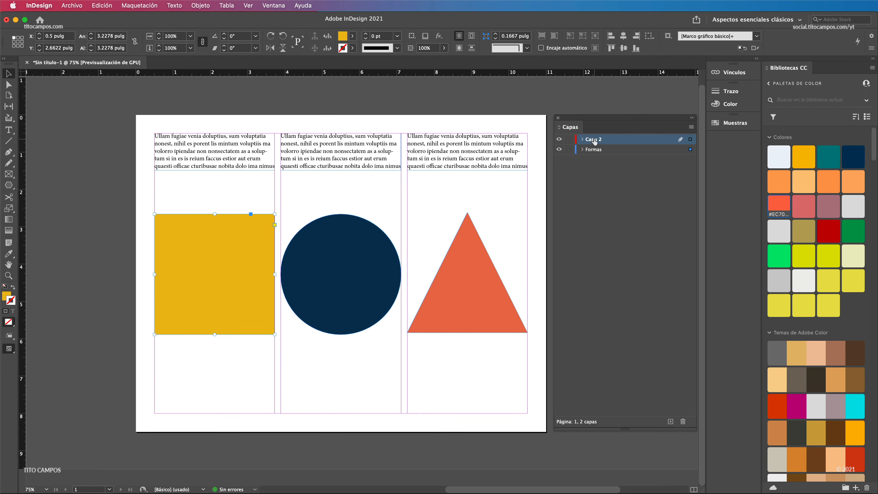
pyautogui.doubleClick(594, 140)
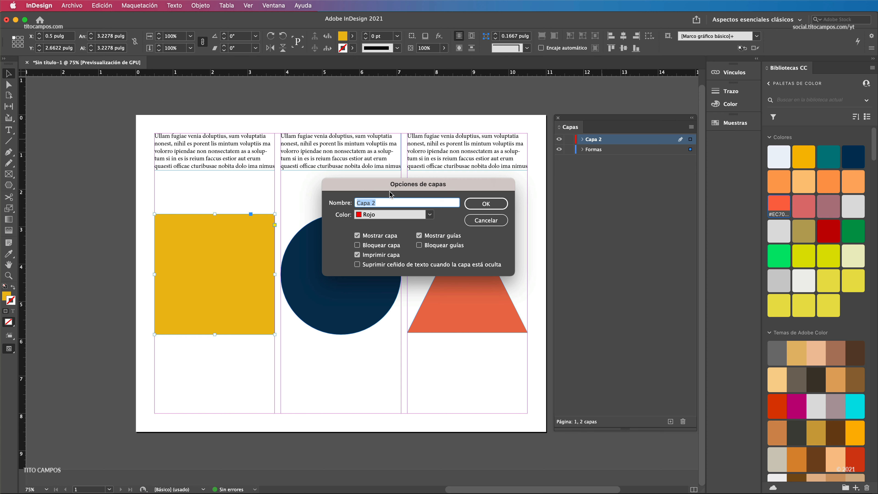
pyautogui.write('Textos')
pyautogui.press('Return')
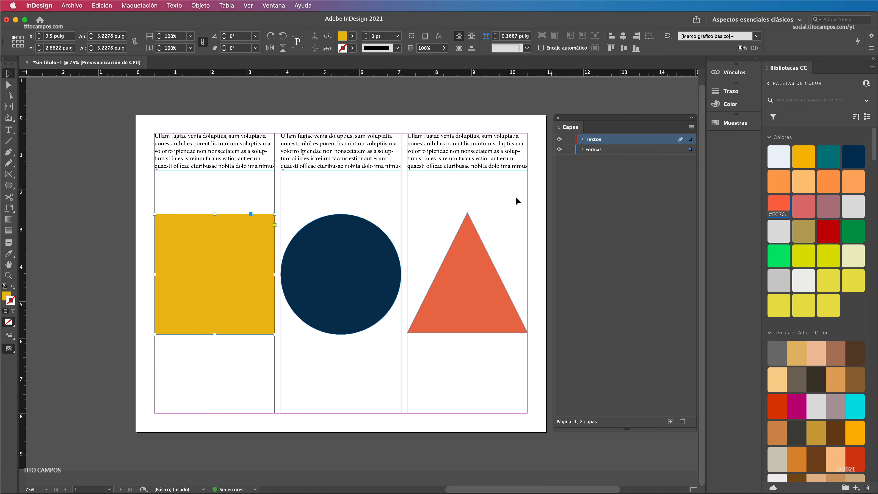
# Check the layer of each text frame, and move the first column's text frame to the Textos layer.
pyautogui.click(446, 203)
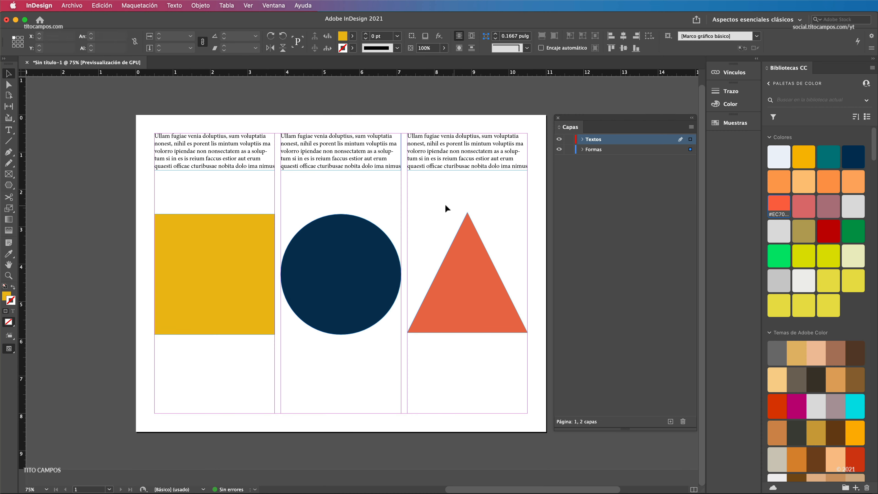
pyautogui.click(257, 164)
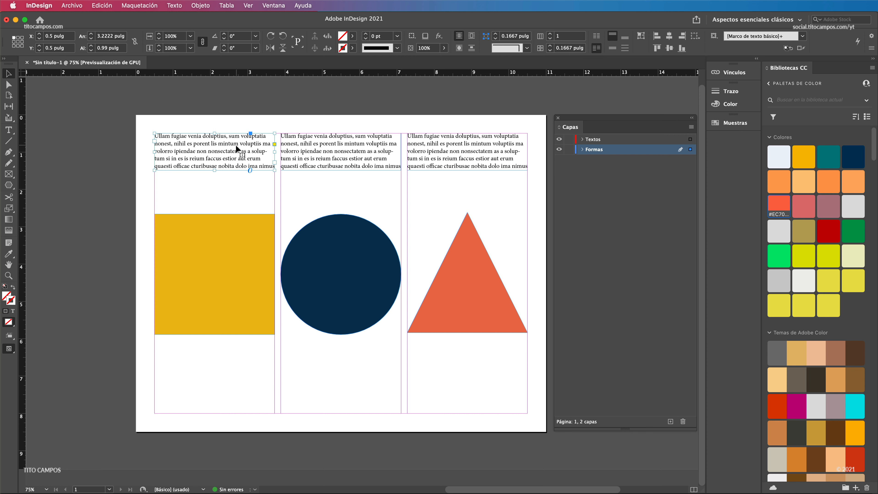
pyautogui.click(311, 149)
pyautogui.click(444, 148)
pyautogui.click(247, 165)
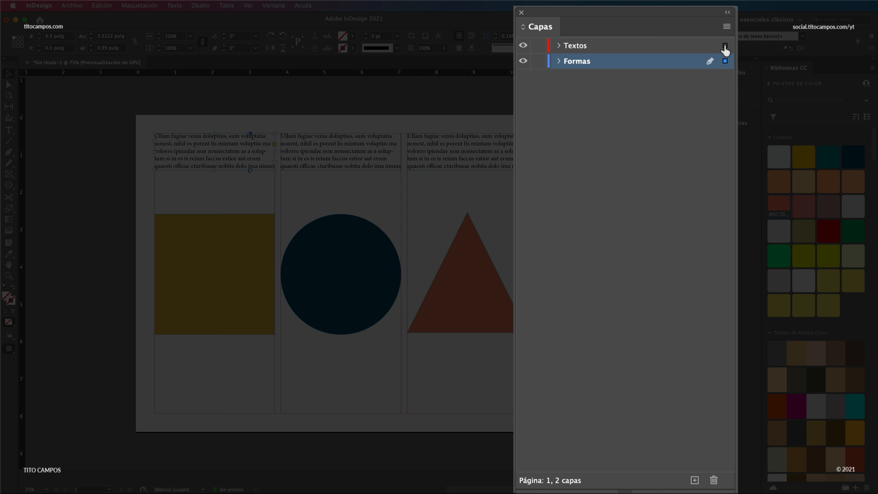
pyautogui.click(725, 46)
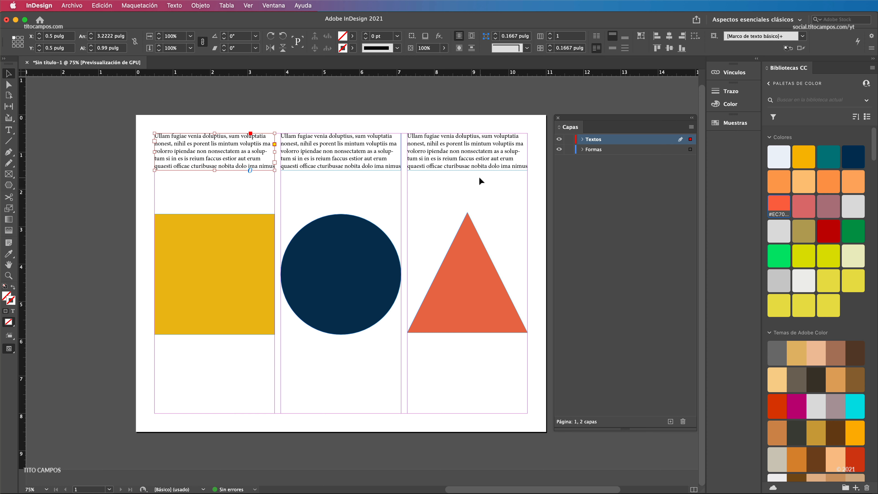
# Move the second and third columns' text frames from the Formas layer to the Textos layer.
pyautogui.click(354, 159)
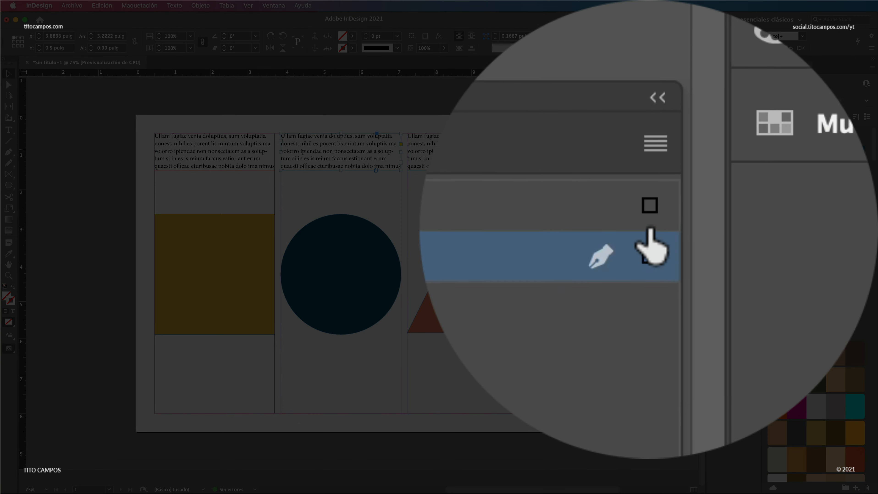
pyautogui.moveTo(690, 139); pyautogui.dragTo(691, 139)
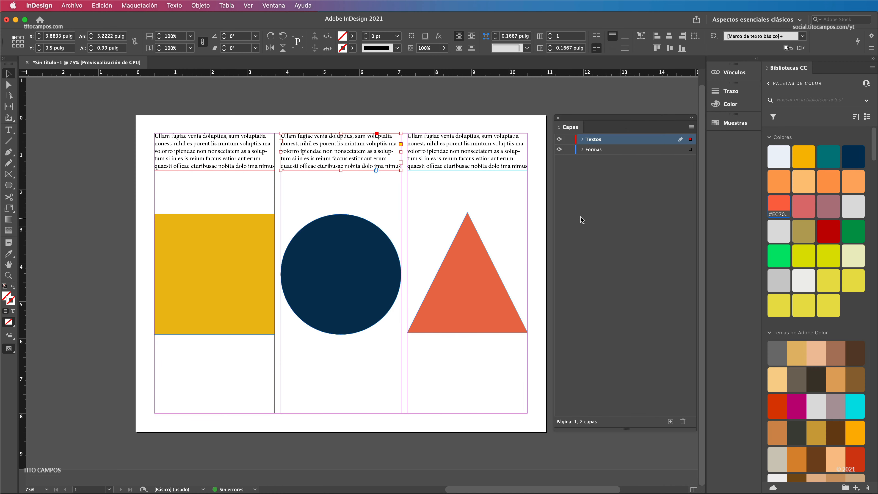
pyautogui.click(442, 157)
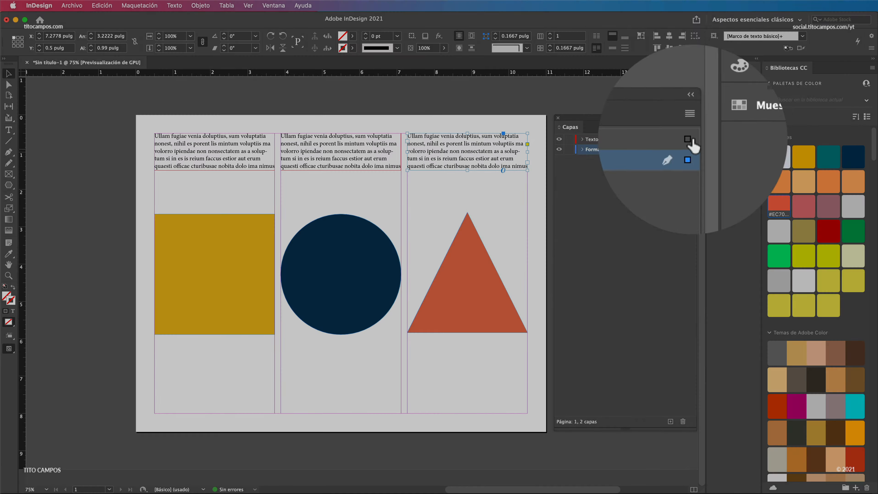
pyautogui.moveTo(691, 149); pyautogui.dragTo(690, 139)
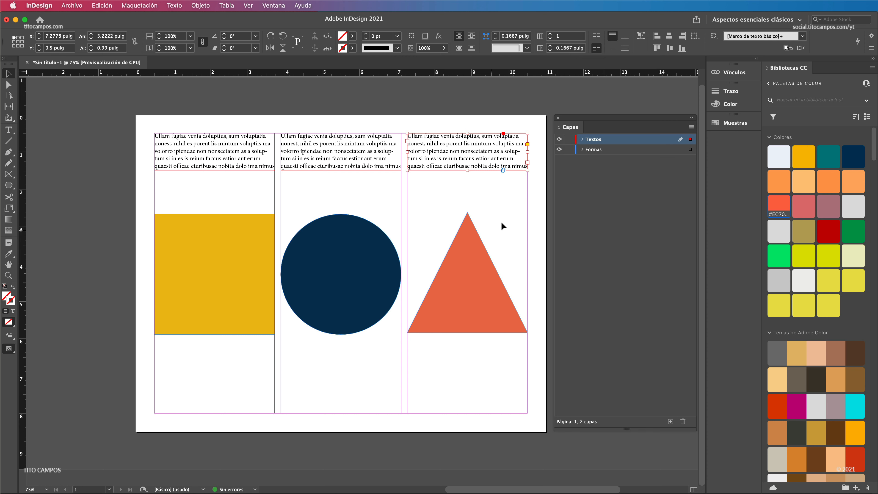
# Create a new layer named Triangulo above Formas and move the orange triangle to it.
pyautogui.click(255, 238)
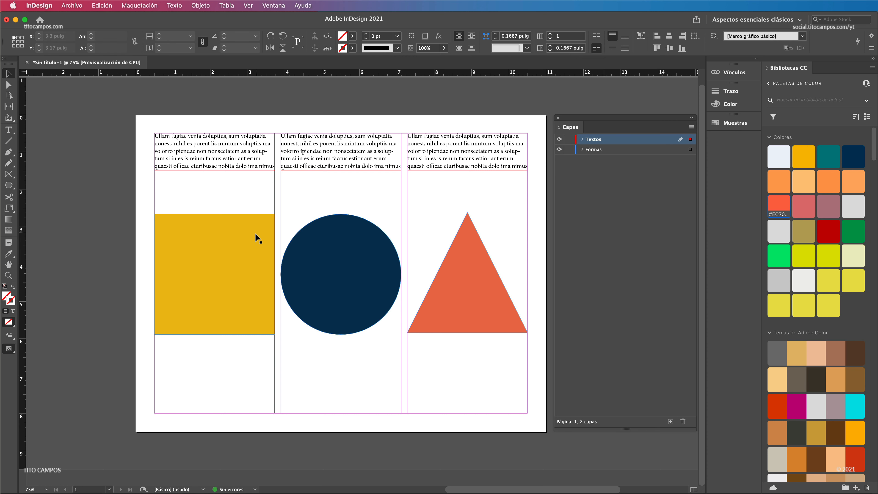
pyautogui.click(337, 247)
pyautogui.click(453, 260)
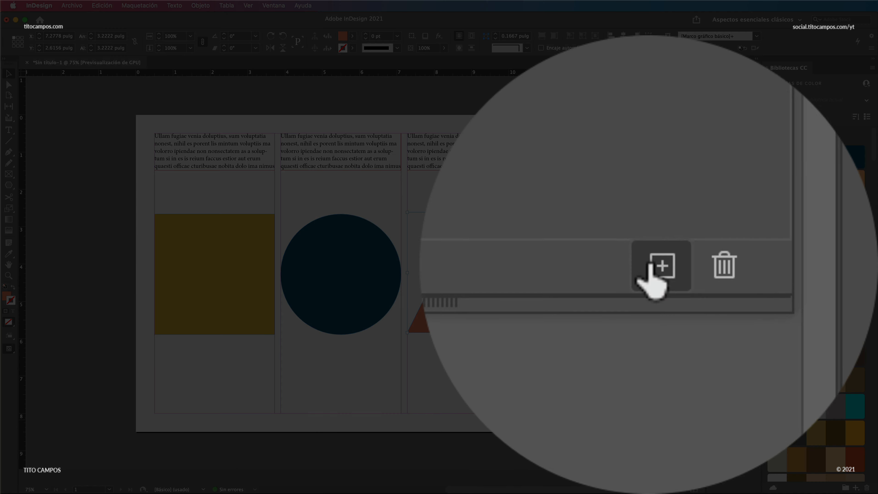
pyautogui.click(651, 266)
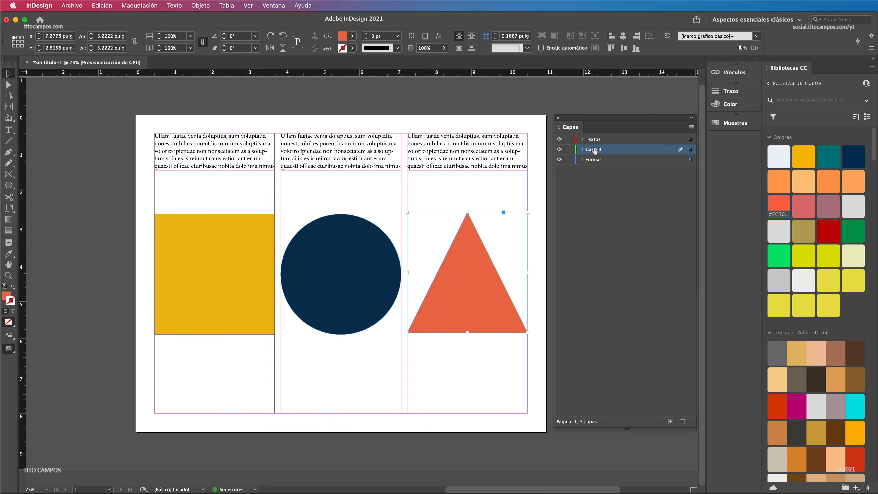
pyautogui.doubleClick(593, 150)
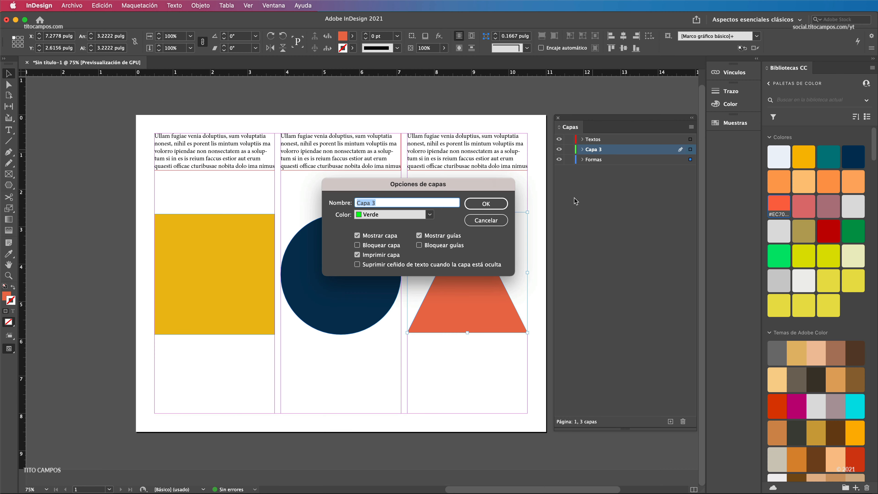
pyautogui.write('Triangulo')
pyautogui.press('Return')
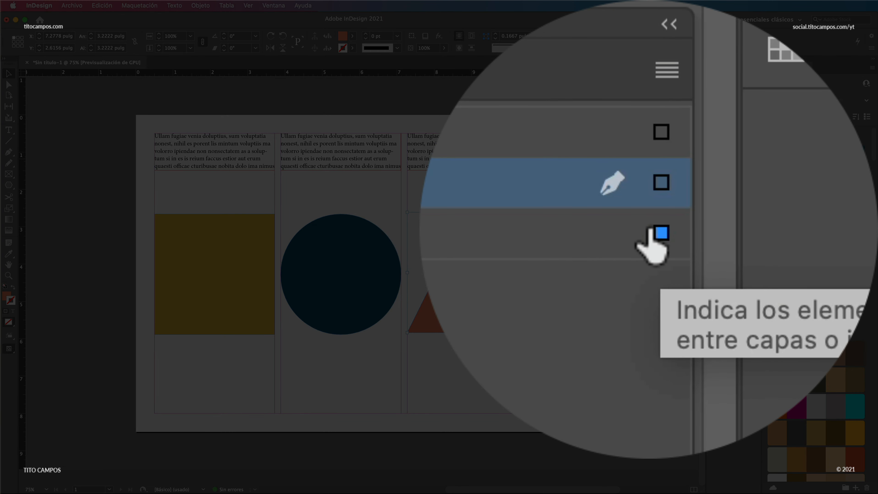
pyautogui.moveTo(652, 232); pyautogui.dragTo(652, 182)
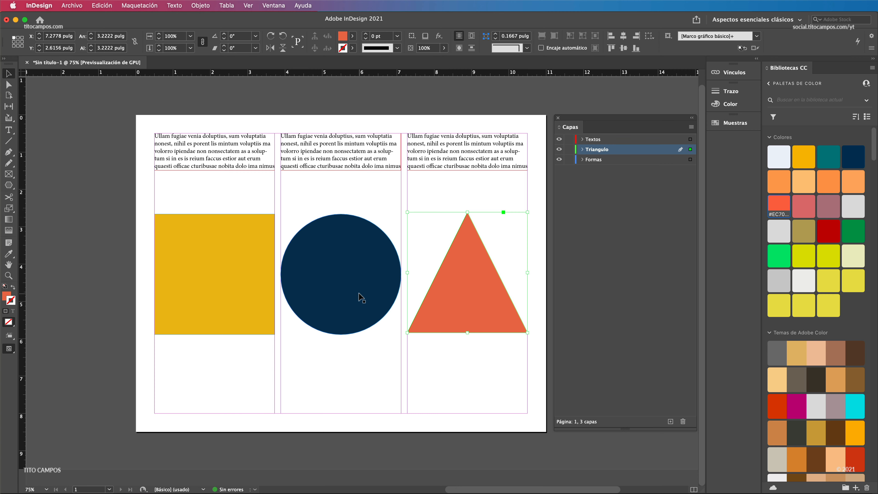
# Create a new layer named Elipse above Formas and move the blue circle to it.
pyautogui.click(359, 298)
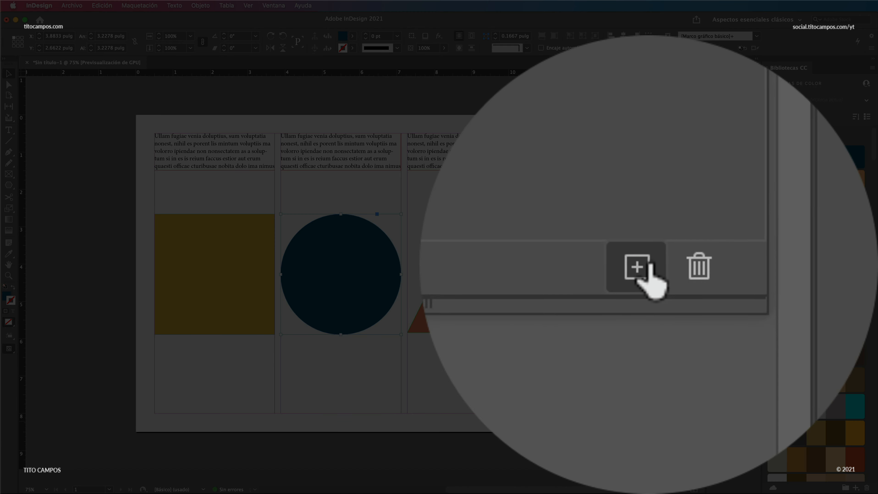
pyautogui.click(671, 421)
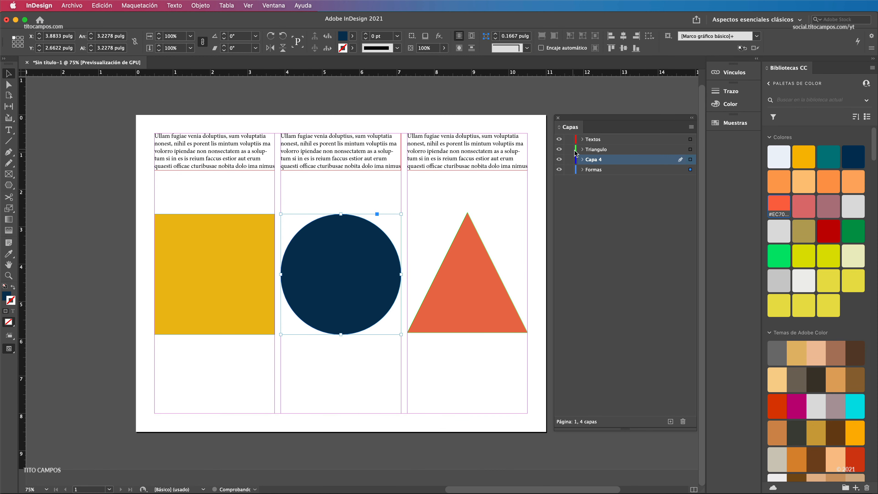
pyautogui.doubleClick(597, 162)
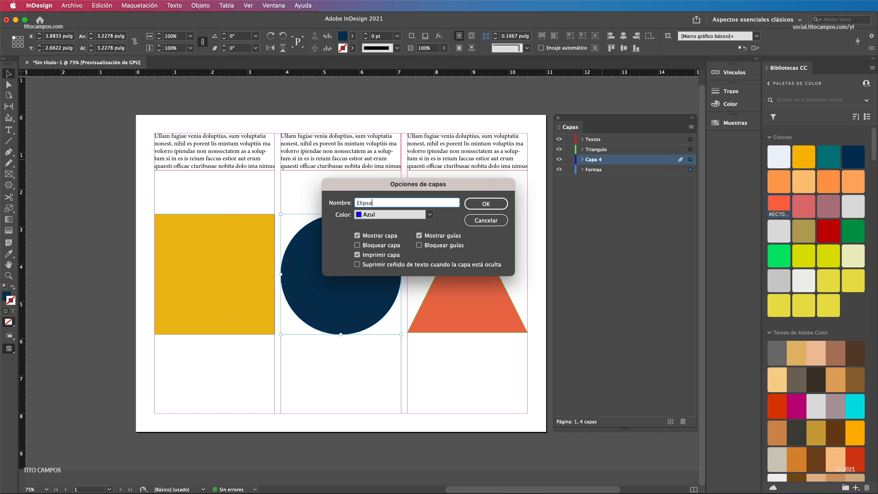
pyautogui.press('Return')
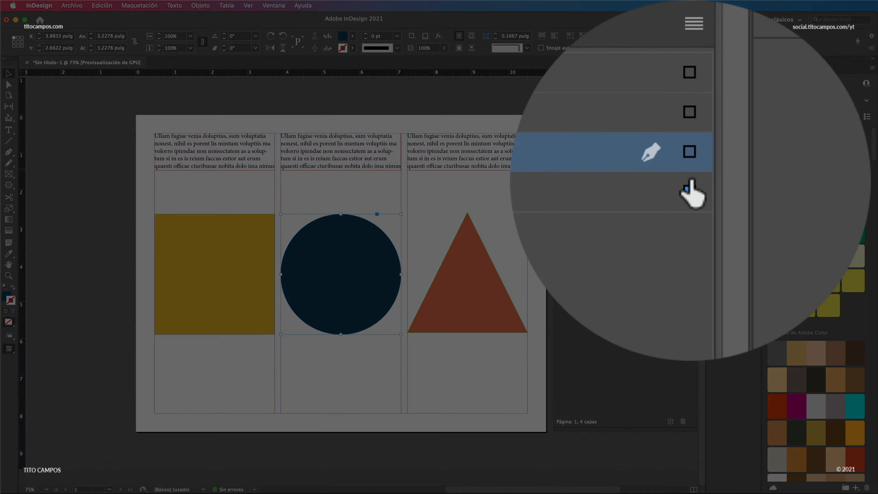
pyautogui.moveTo(690, 170); pyautogui.dragTo(690, 159)
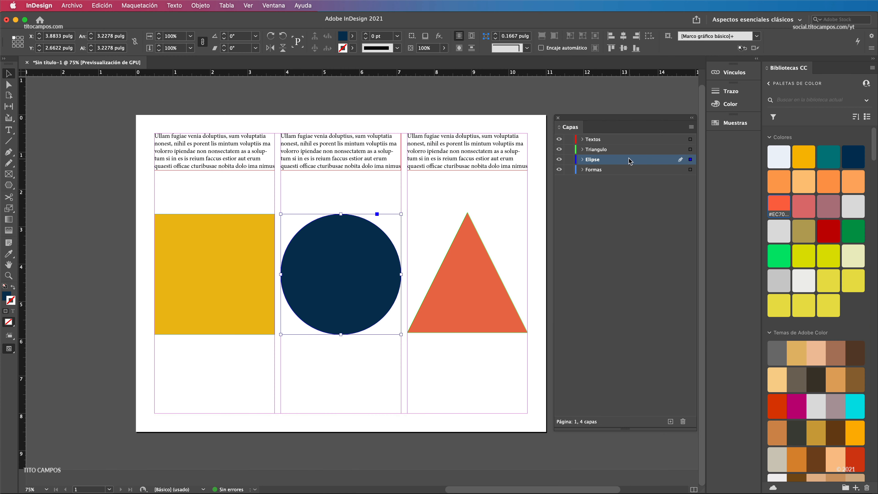
# Hide and show the Formas layer repeatedly to check which shape remains on it, leaving the layer visible.
pyautogui.click(590, 170)
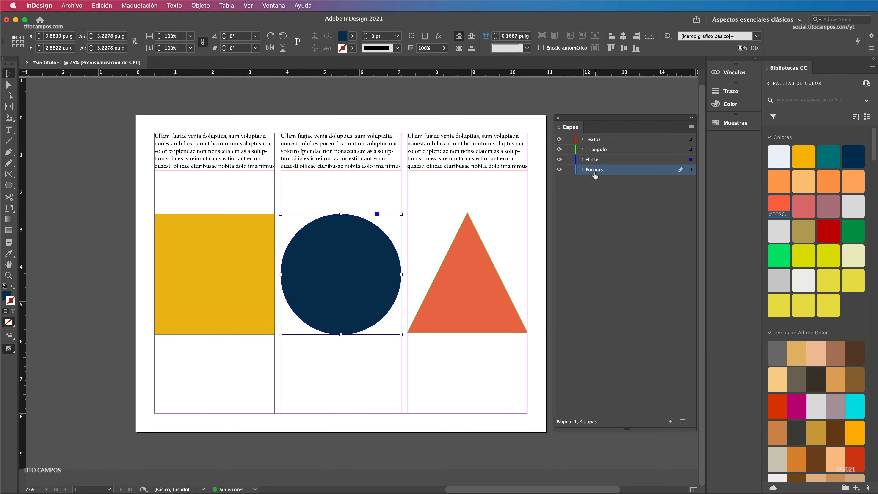
pyautogui.click(559, 169)
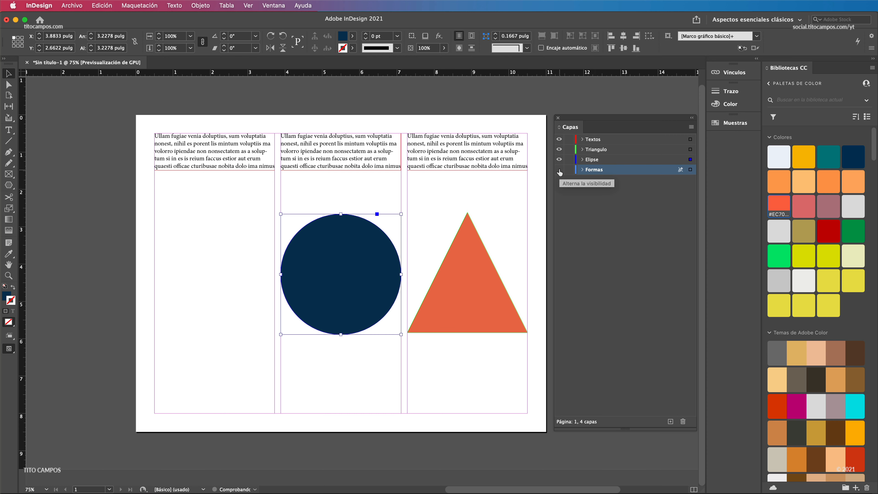
pyautogui.click(560, 170)
pyautogui.click(559, 170)
pyautogui.click(559, 170)
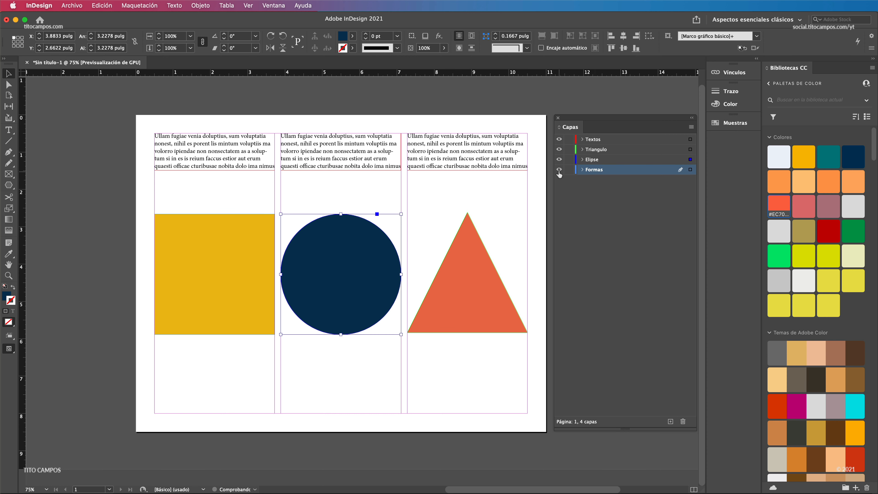
pyautogui.click(560, 169)
pyautogui.click(560, 170)
# Rename the Formas layer as Rectangulo.
pyautogui.doubleClick(605, 173)
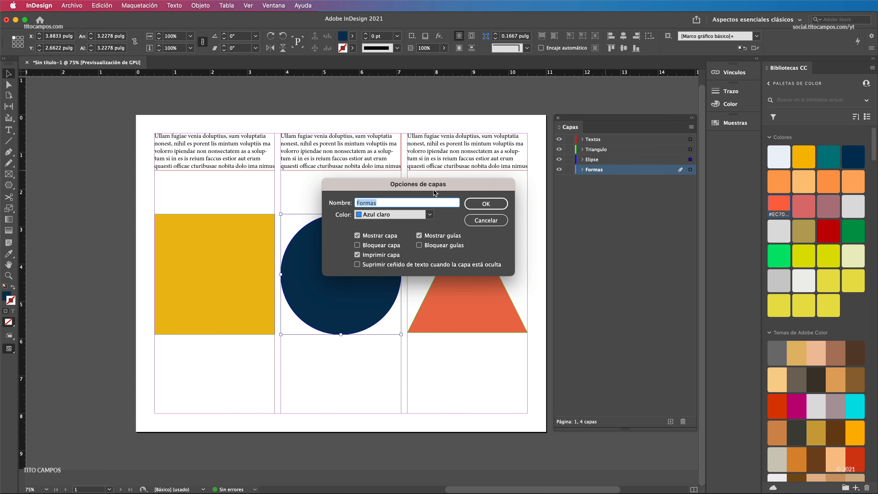
pyautogui.write('Rectangulo')
pyautogui.press('Return')
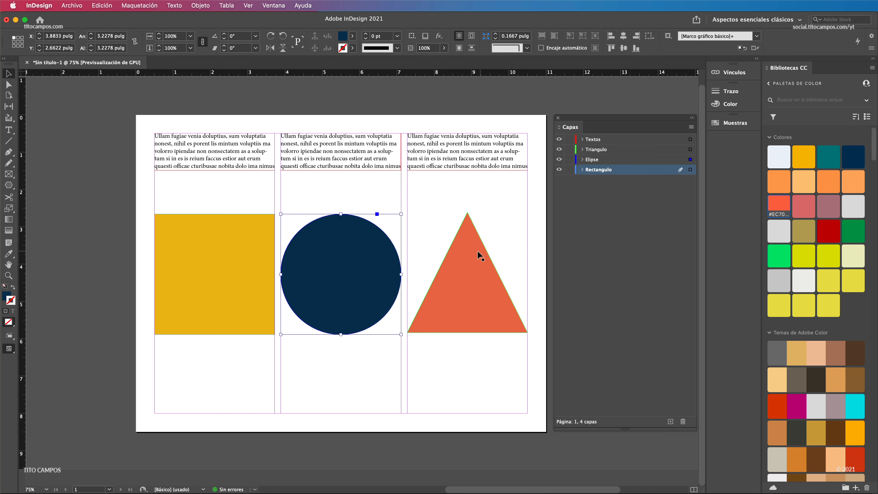
# Check which layer each shape and each text frame belongs to, and deselect everything.
pyautogui.click(455, 257)
pyautogui.click(357, 271)
pyautogui.click(268, 268)
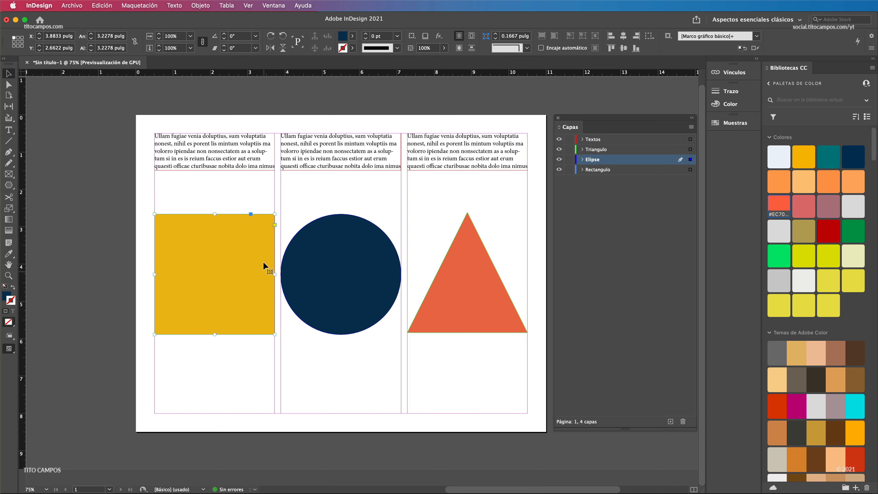
pyautogui.click(333, 261)
pyautogui.click(450, 275)
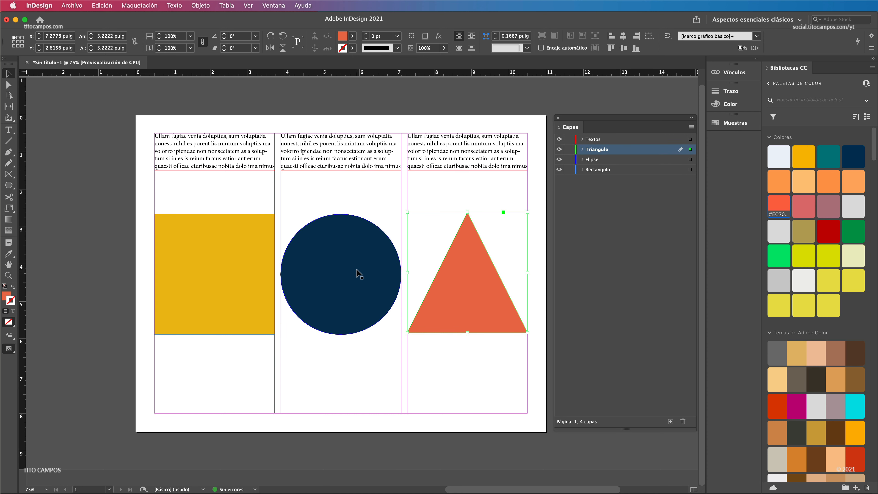
pyautogui.click(263, 279)
pyautogui.click(443, 292)
pyautogui.click(349, 288)
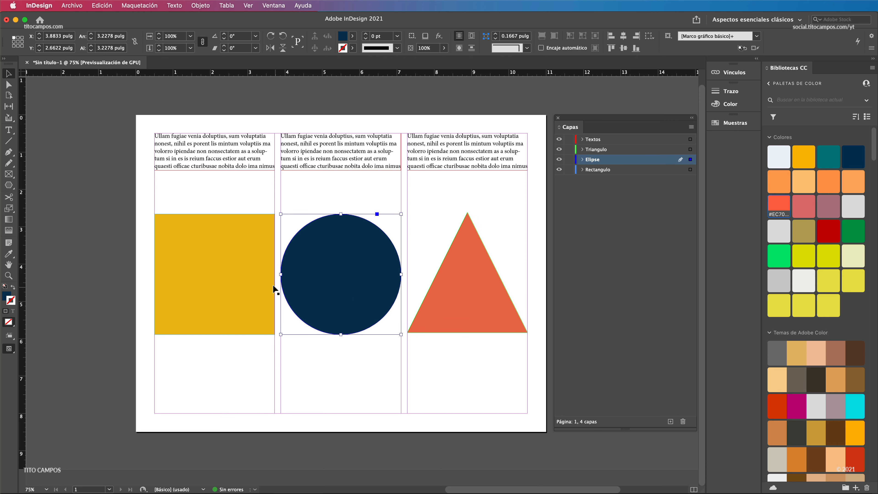
pyautogui.click(271, 249)
pyautogui.click(263, 151)
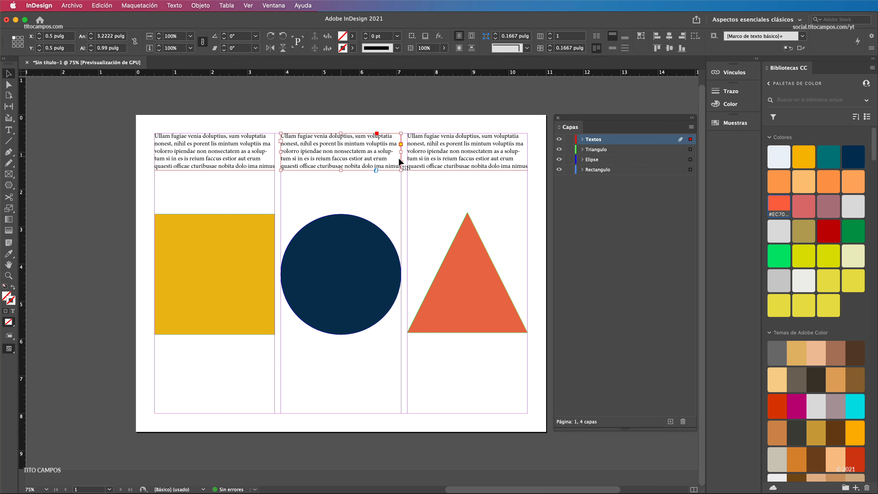
pyautogui.click(432, 163)
pyautogui.click(363, 157)
pyautogui.click(250, 155)
pyautogui.click(408, 212)
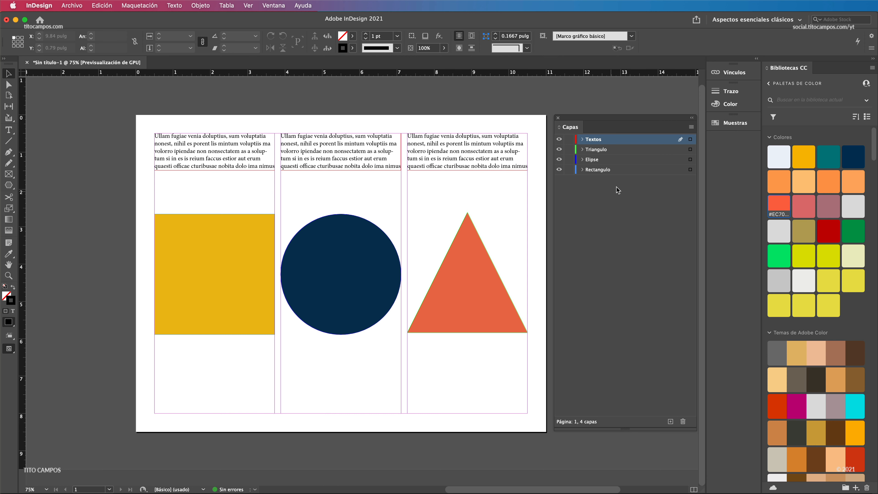
# Try deleting the Triangulo layer together with its contents, and undo the deletion.
pyautogui.click(612, 150)
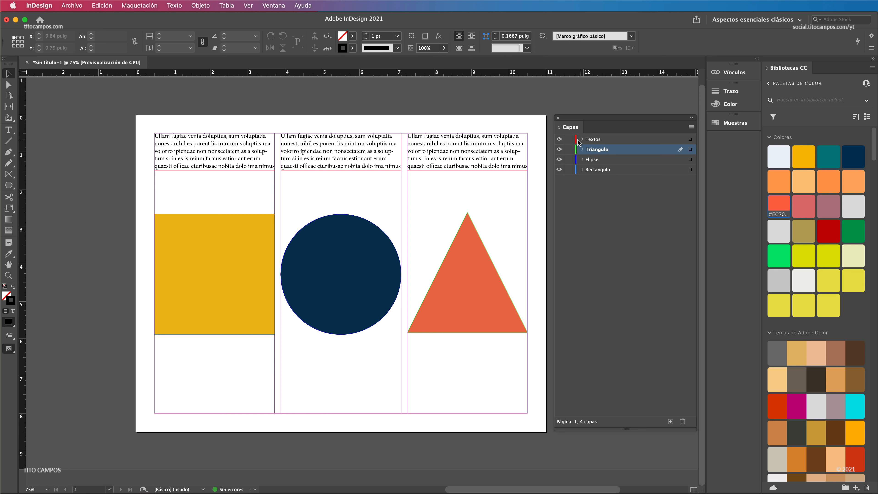
pyautogui.click(683, 422)
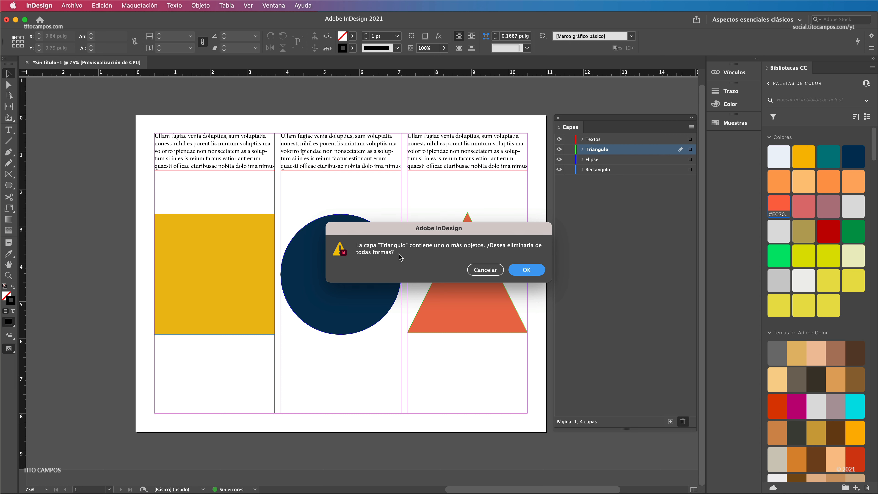
pyautogui.click(527, 268)
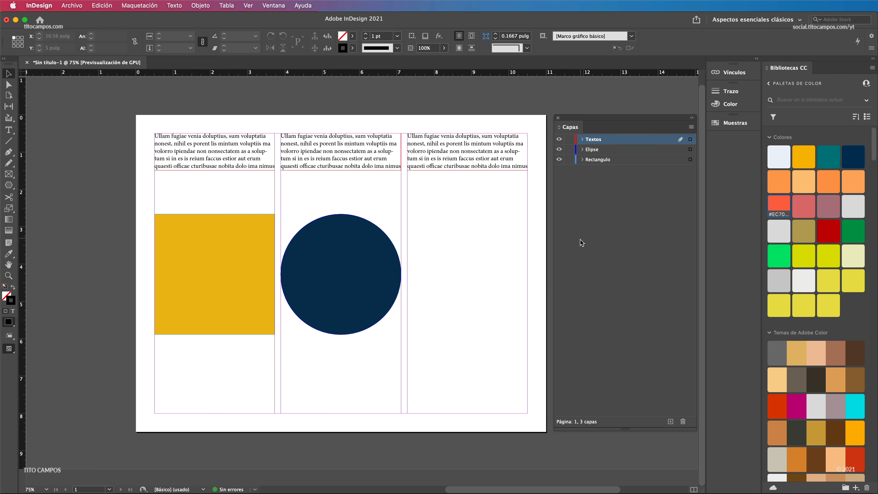
pyautogui.press('super+z')
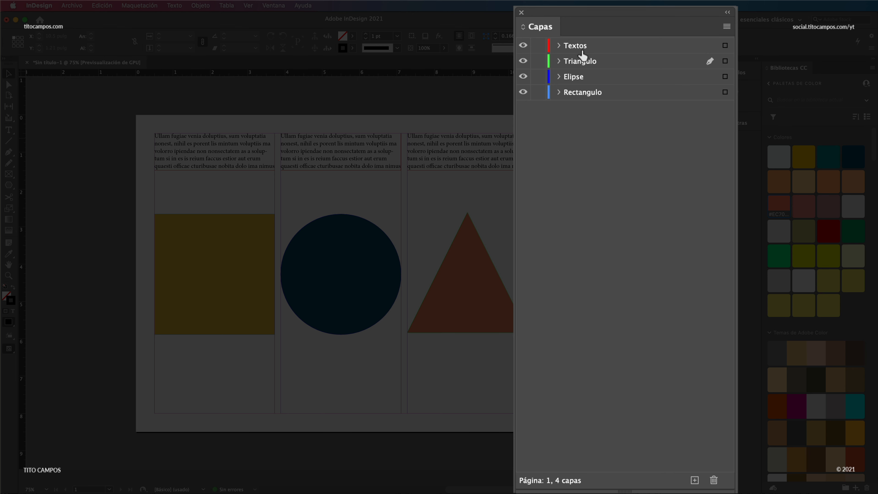
# Make Textos the active layer and move each column's text frame down over the upper part of the shape below it.
pyautogui.click(596, 49)
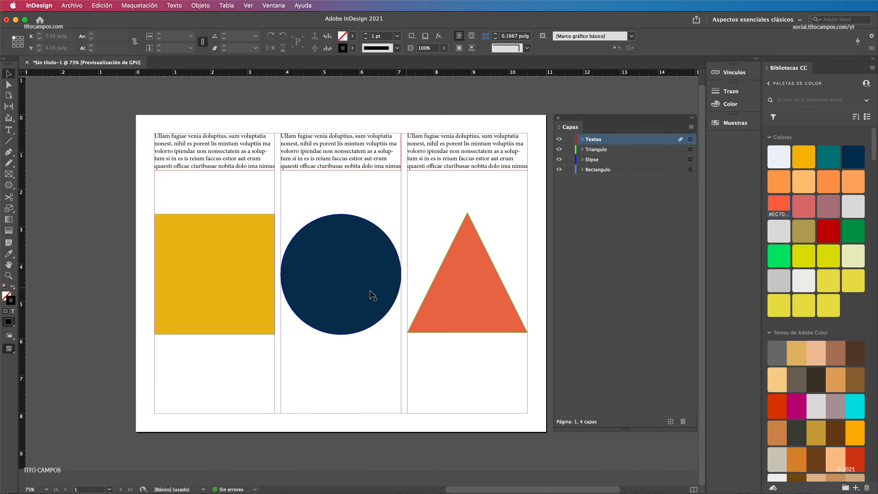
pyautogui.moveTo(474, 150); pyautogui.dragTo(475, 235)
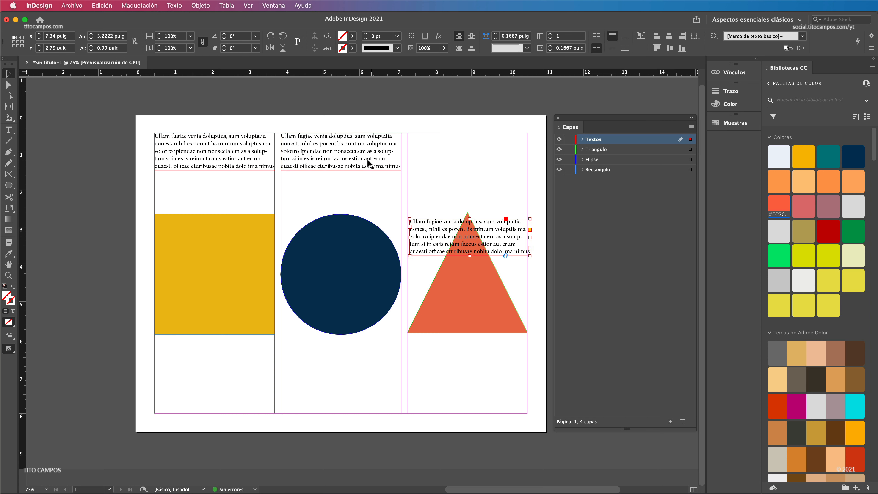
pyautogui.moveTo(367, 135); pyautogui.dragTo(366, 216)
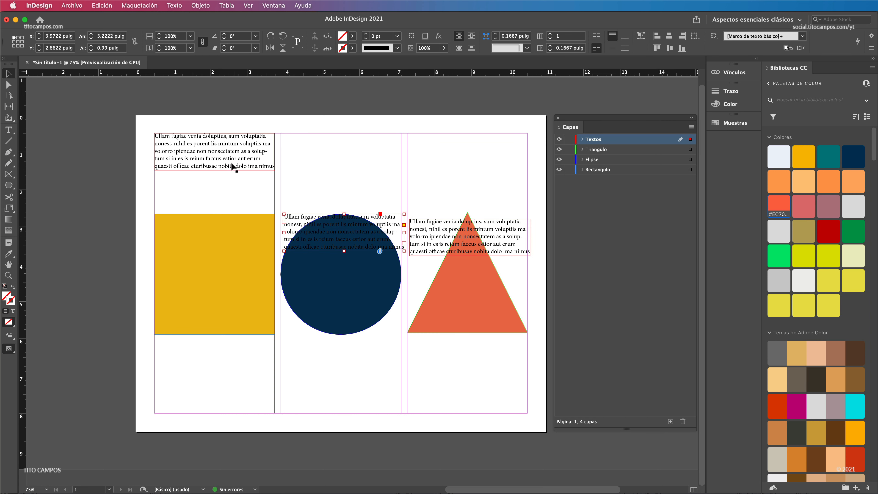
pyautogui.moveTo(234, 154); pyautogui.dragTo(233, 234)
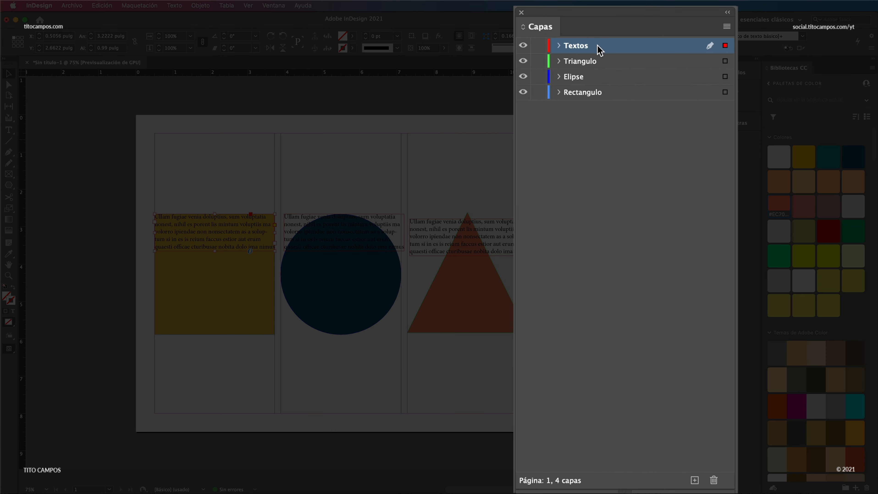
# Move the Textos layer down one level at a time below Triangulo, Elipse and Rectangulo, and return it to the top of the stack.
pyautogui.moveTo(598, 46); pyautogui.dragTo(593, 74)
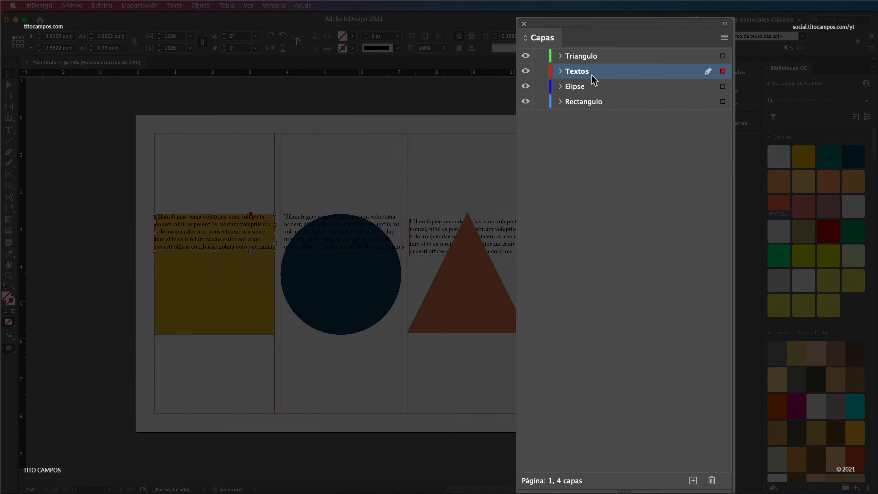
pyautogui.moveTo(592, 75); pyautogui.dragTo(588, 81)
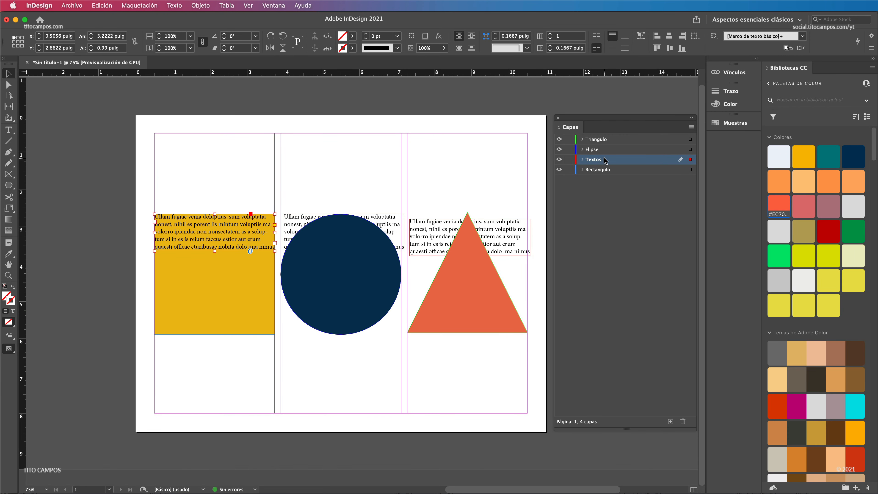
pyautogui.moveTo(605, 160); pyautogui.dragTo(603, 174)
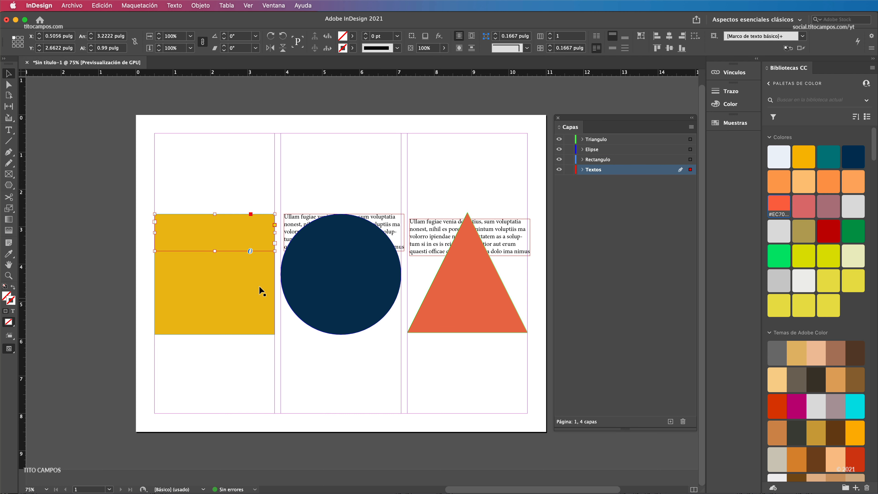
pyautogui.click(600, 161)
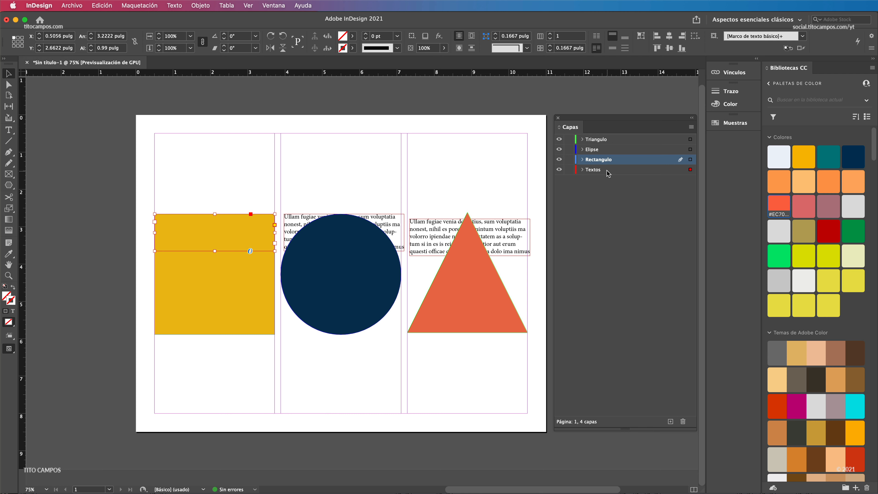
pyautogui.moveTo(608, 172); pyautogui.dragTo(607, 136)
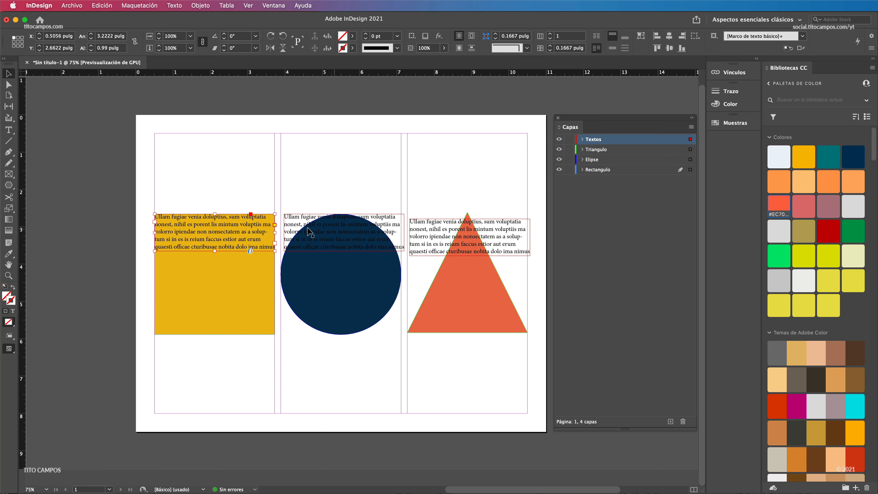